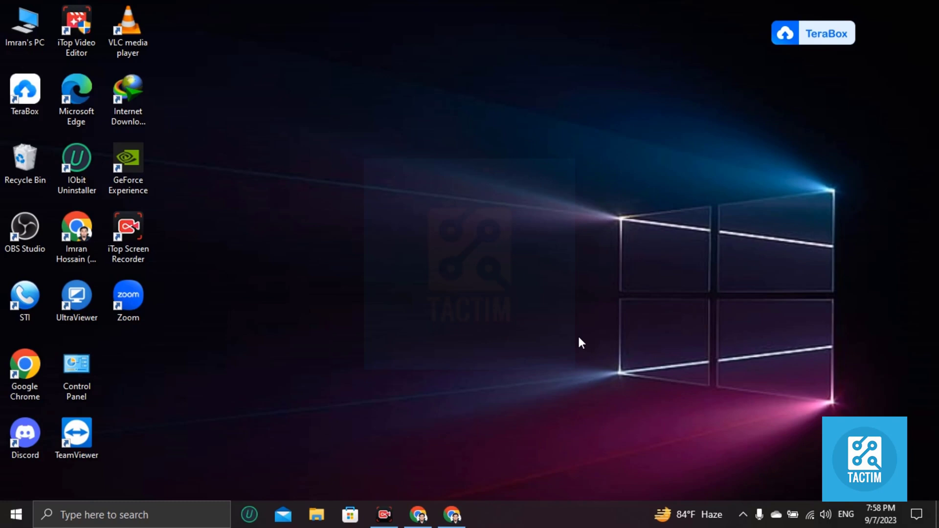
# Launch Zoom from the desktop and open Settings from the profile avatar menu.
pyautogui.doubleClick(142, 298)
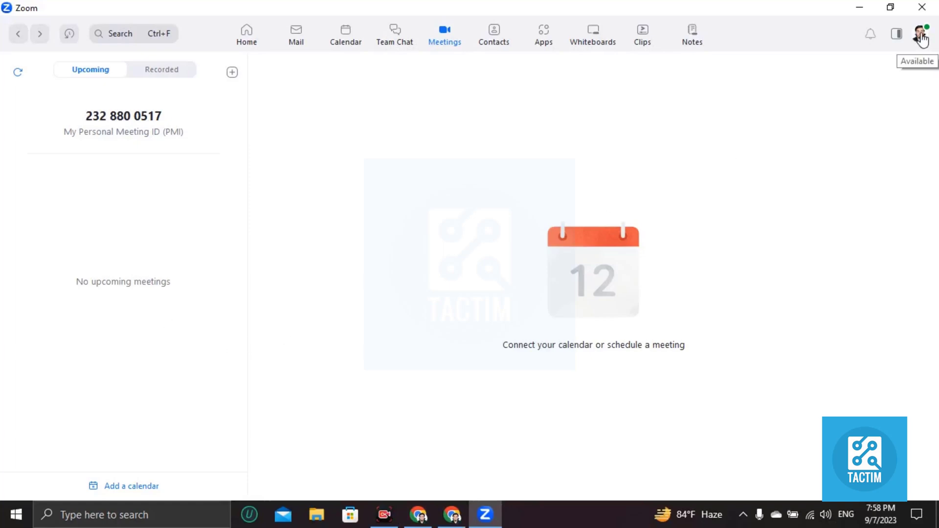
pyautogui.click(920, 37)
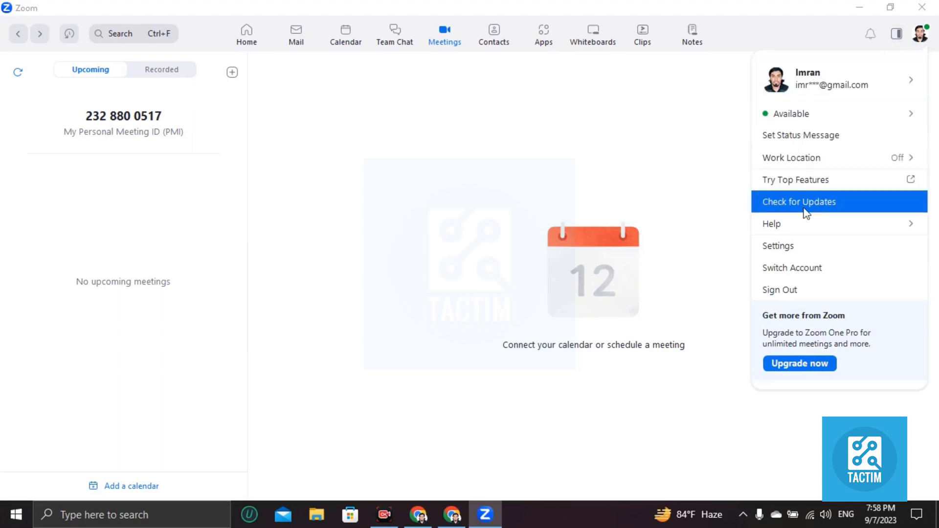
pyautogui.click(786, 252)
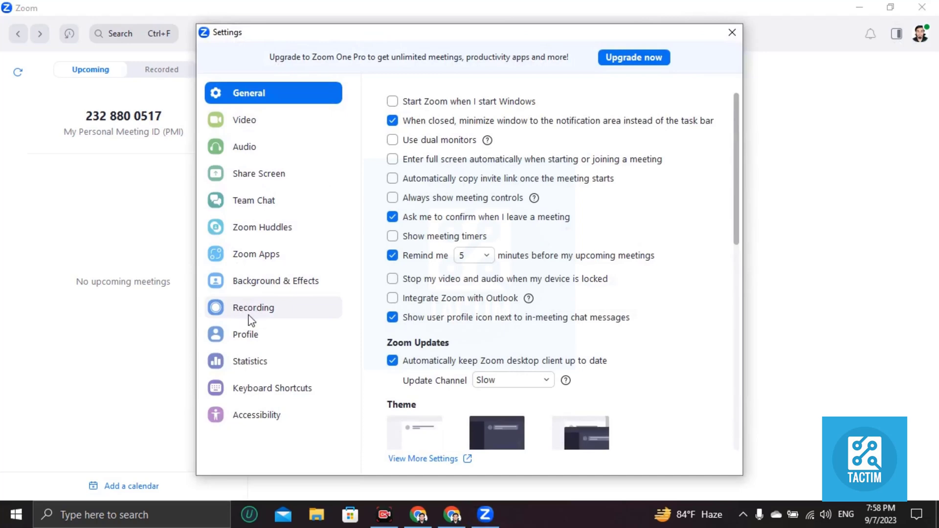
# Change the local recording location from the Documents Zoom folder to New Volume (D:).
pyautogui.click(272, 314)
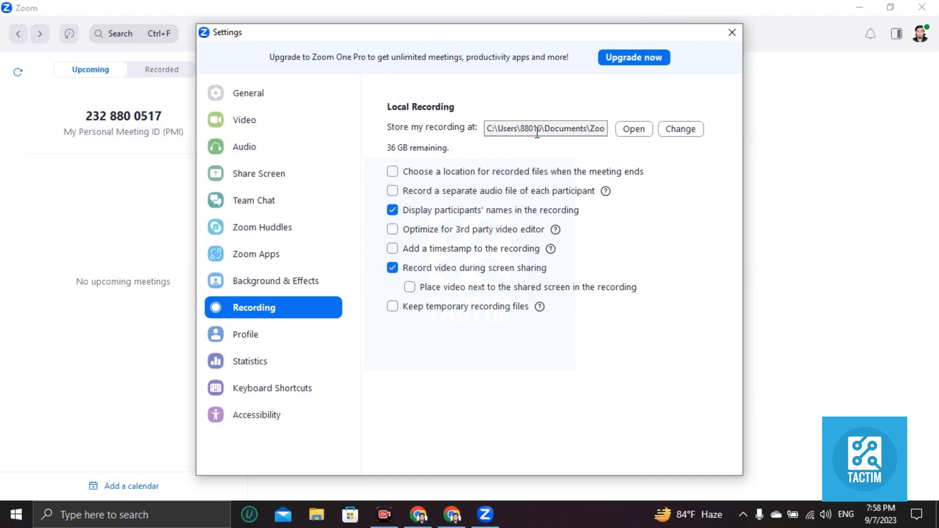
pyautogui.click(632, 133)
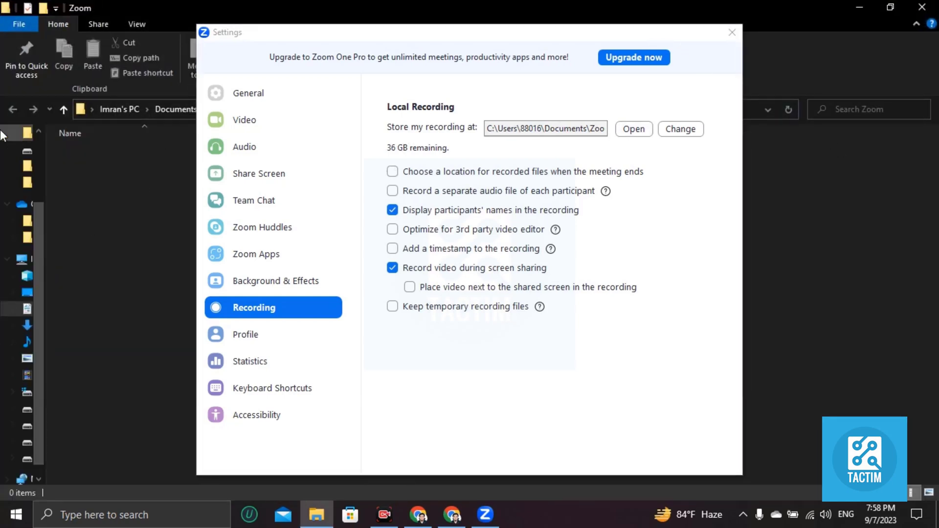
pyautogui.moveTo(22, 293)
pyautogui.click(680, 129)
pyautogui.scroll(-1, 485, 253)
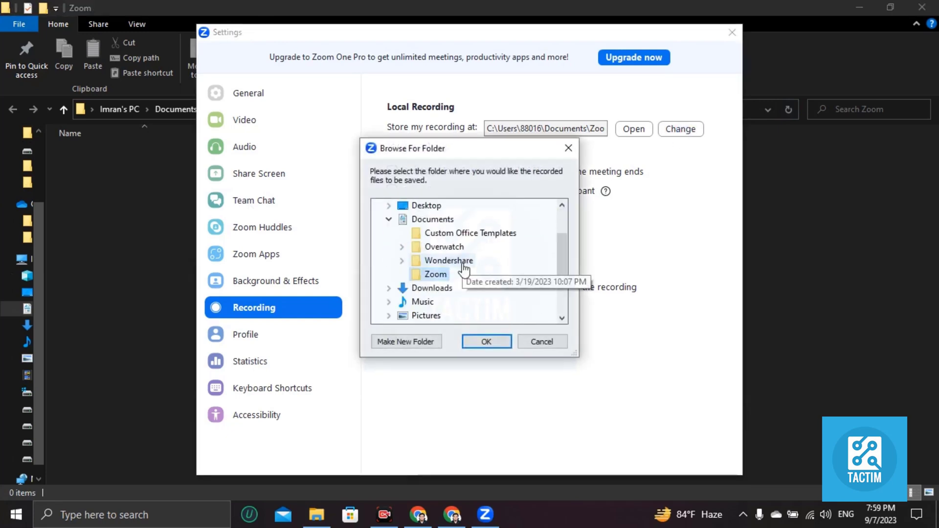
pyautogui.scroll(-1, 462, 268)
pyautogui.scroll(-1, 460, 272)
pyautogui.click(433, 274)
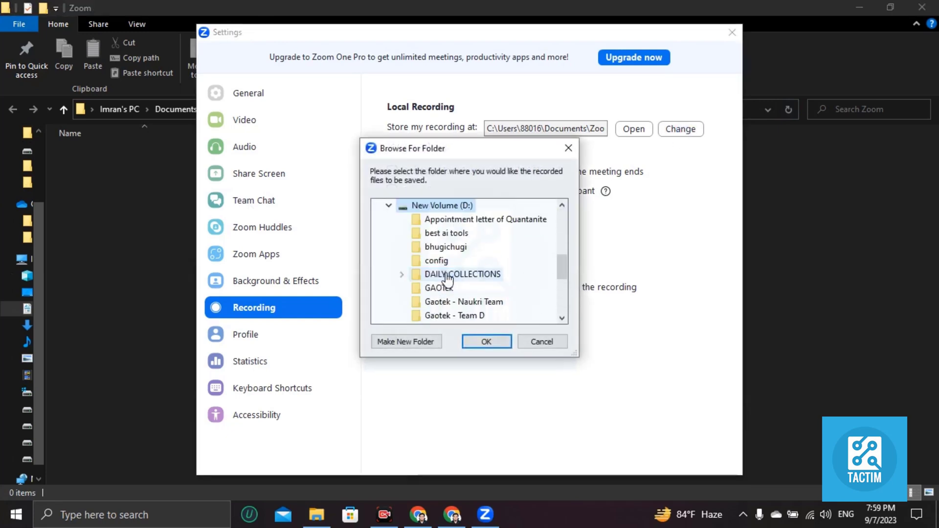
pyautogui.click(487, 343)
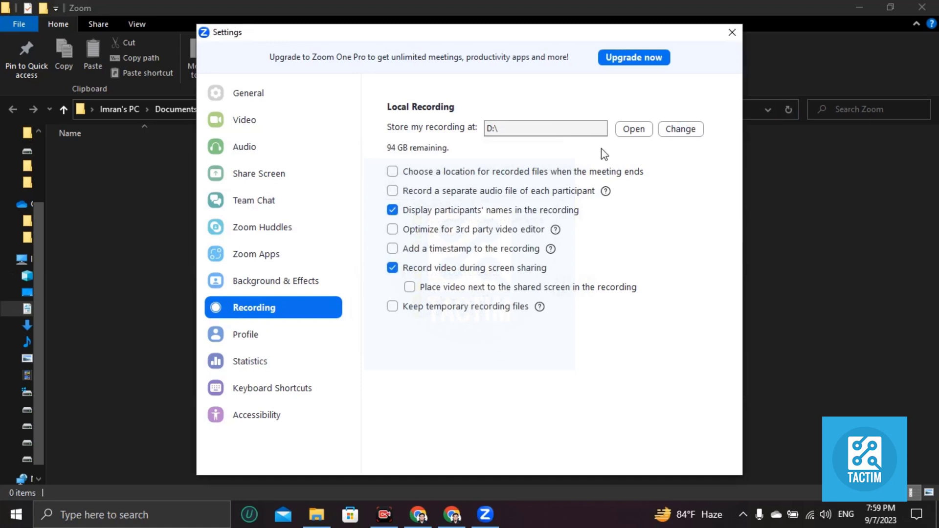